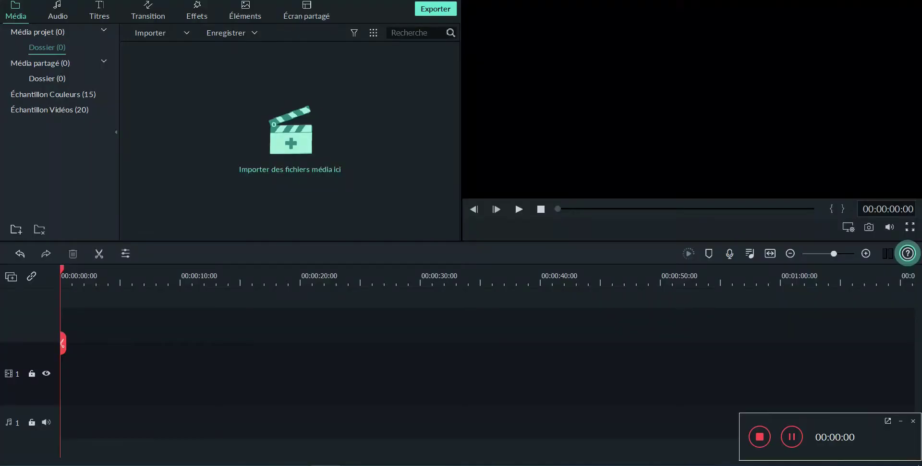
# Step: Switch to the Reprise QetR EXCEL.xlsx workbook in Excel
pyautogui.moveTo(327, 465)
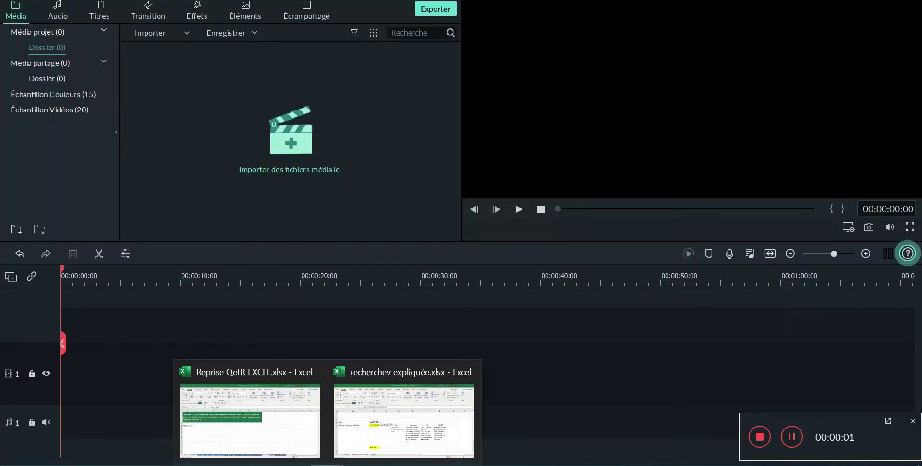
pyautogui.click(298, 437)
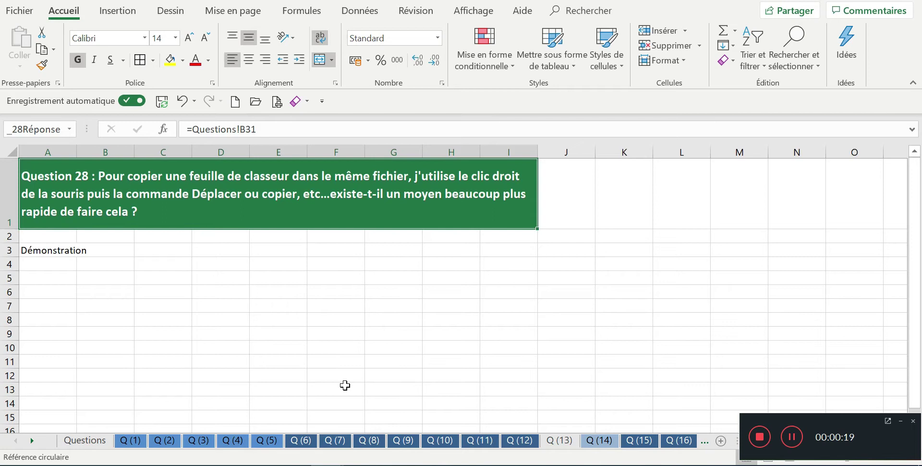
# Step: Create a copy of the Questions sheet before Q (1) in the same workbook, using the Move or Copy command
pyautogui.rightClick(89, 442)
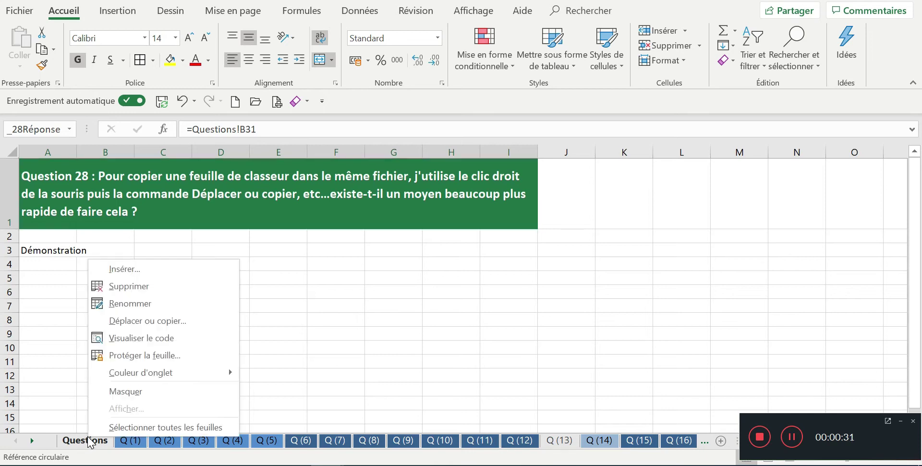
pyautogui.click(140, 319)
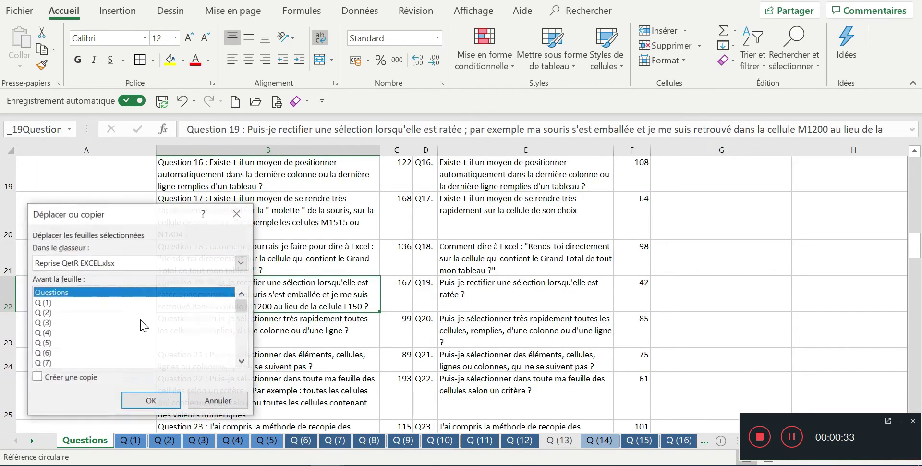
pyautogui.click(56, 302)
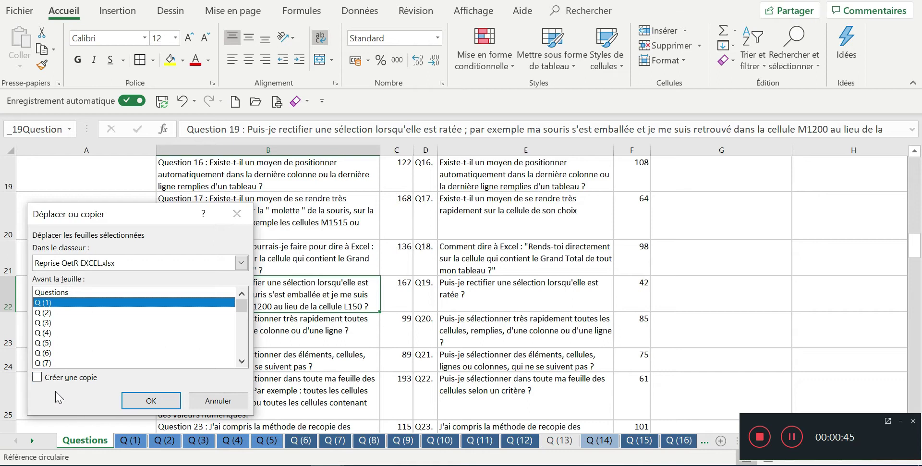
pyautogui.click(40, 378)
pyautogui.click(149, 400)
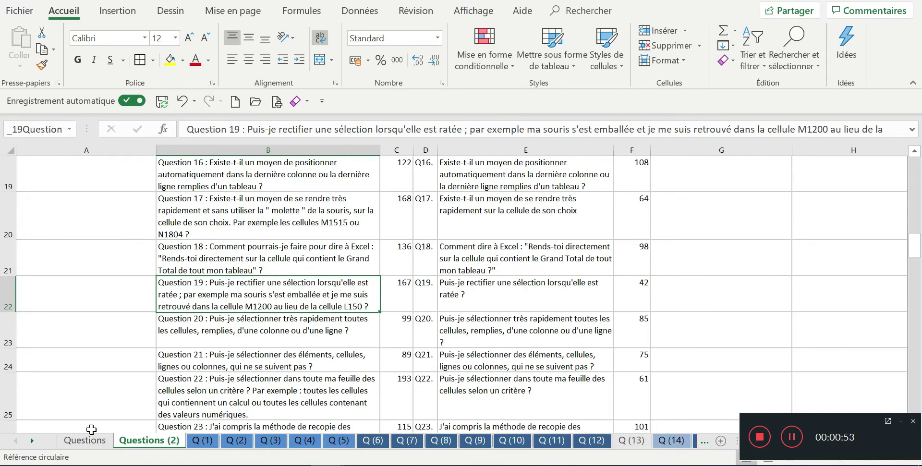
# Step: Delete the copied sheet Questions (2) from the workbook and confirm its permanent removal
pyautogui.rightClick(151, 446)
pyautogui.click(176, 290)
pyautogui.click(358, 323)
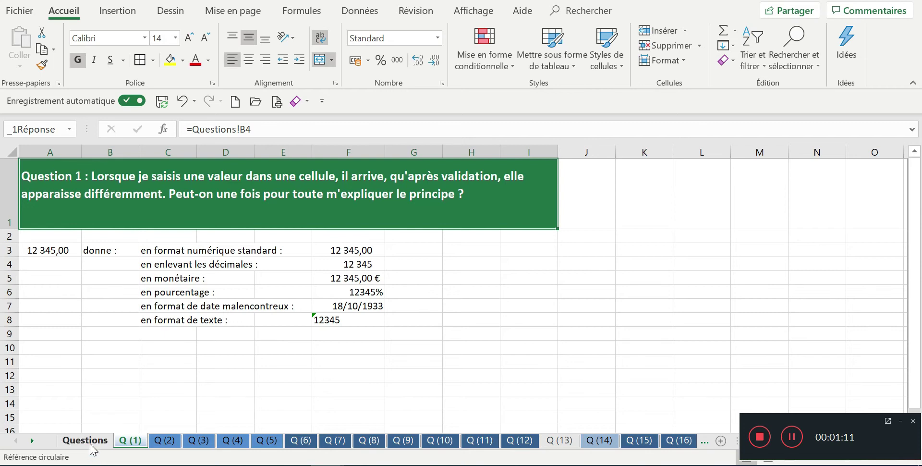
# Step: Duplicate the Questions sheet before Q (1) and the Q (5) sheet before Q (6), without using the Move or Copy dialog
pyautogui.click(92, 443)
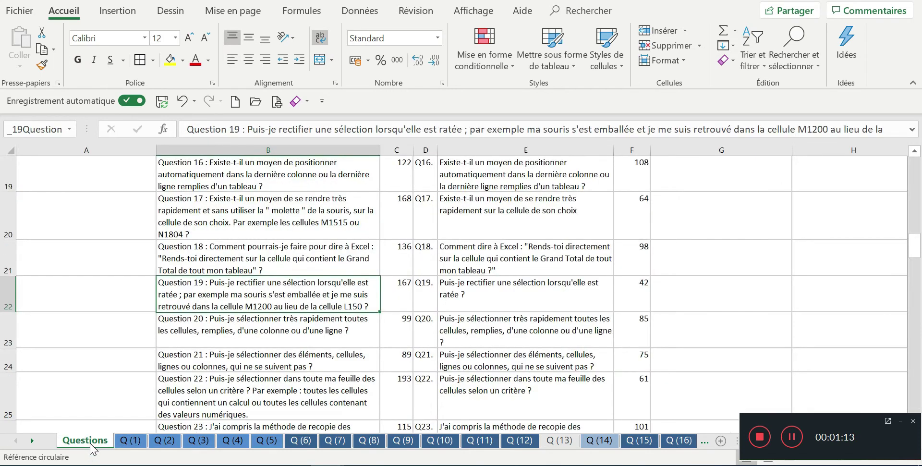
pyautogui.moveTo(91, 444); pyautogui.dragTo(125, 445)
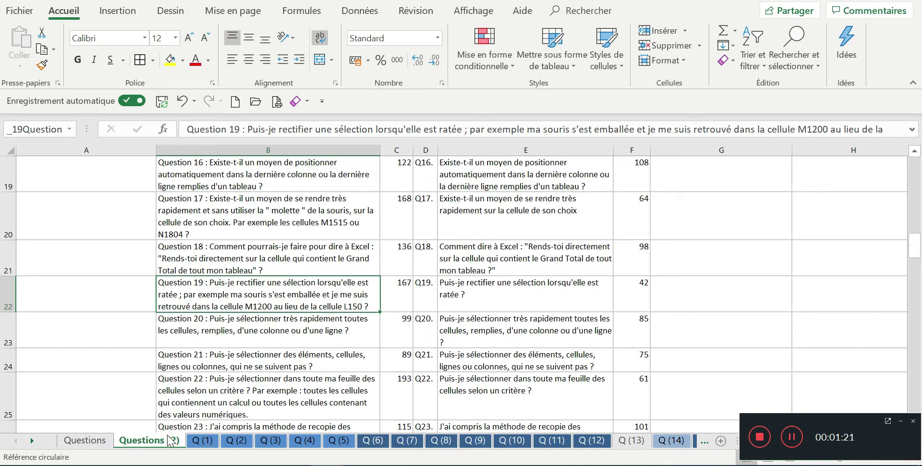
pyautogui.click(339, 440)
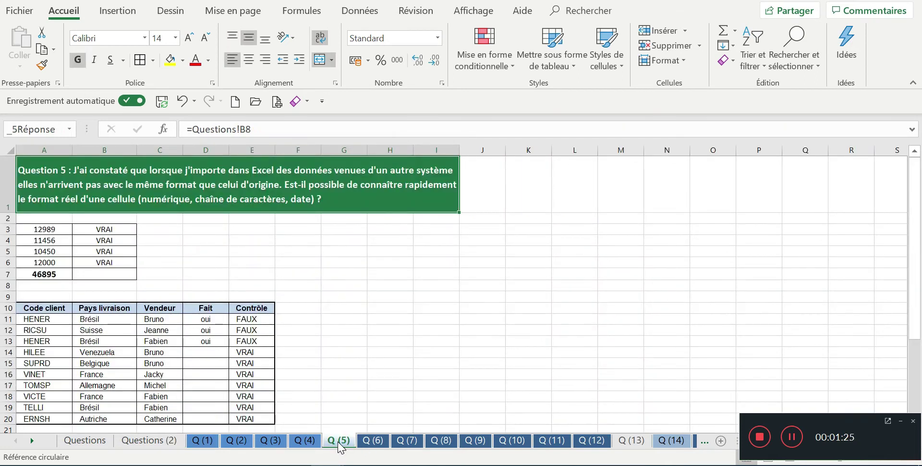
pyautogui.moveTo(338, 442); pyautogui.dragTo(365, 444)
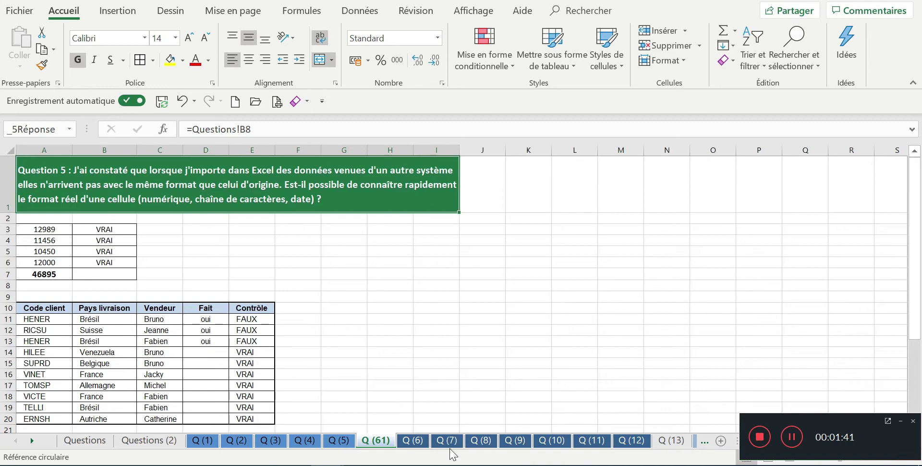
pyautogui.click(760, 437)
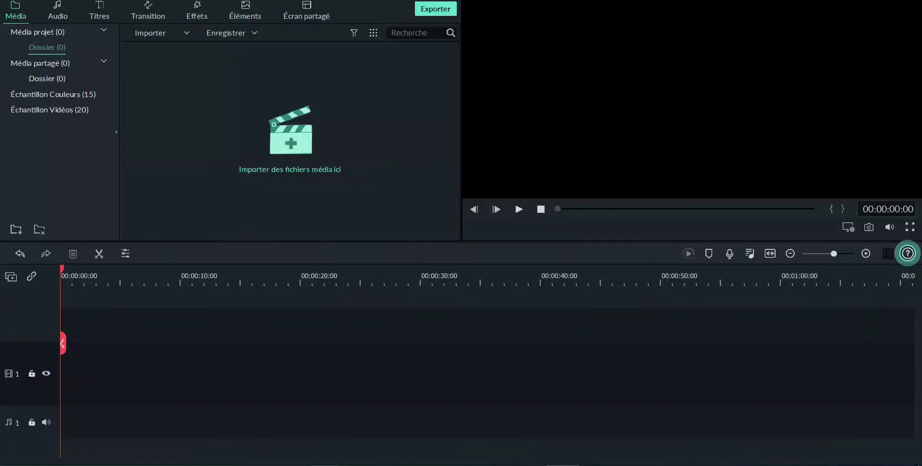
# Step: Switch to the Reprise QetR EXCEL.xlsx workbook in Excel
pyautogui.moveTo(327, 465)
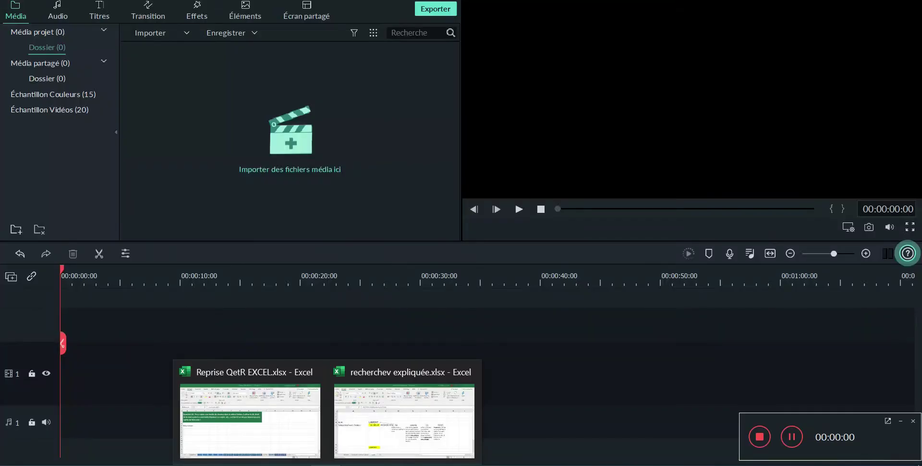
pyautogui.click(299, 439)
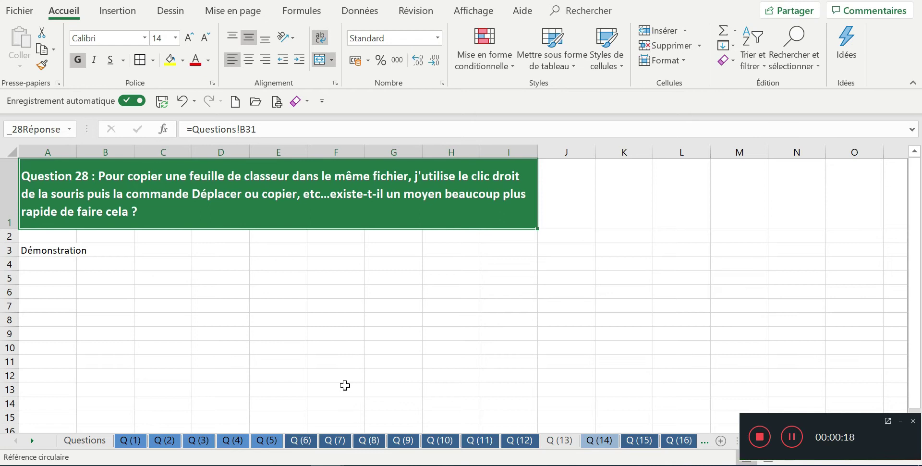
# Step: Copy the Questions sheet with the Move or Copy command, placing the copy before sheet Q (1) of the same workbook
pyautogui.moveTo(95, 441)
pyautogui.mouseDown()
pyautogui.moveTo(118, 441)
pyautogui.moveTo(90, 443)
pyautogui.mouseUp()
pyautogui.rightClick(90, 443)
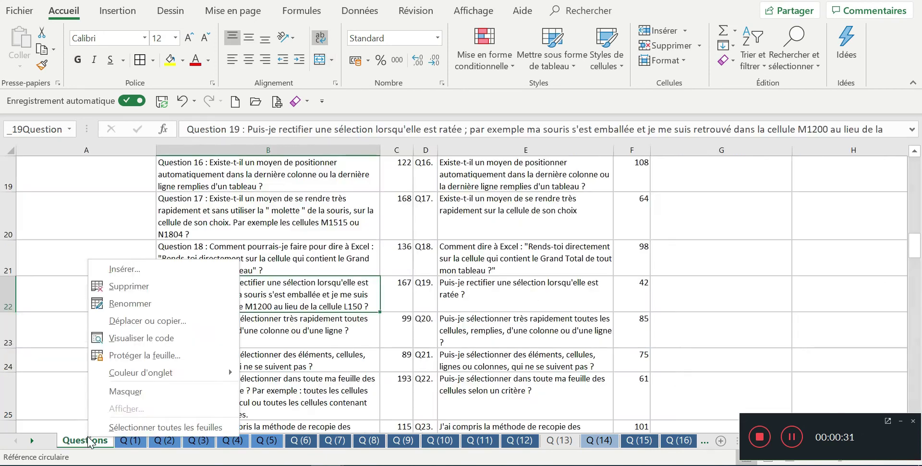
pyautogui.click(144, 322)
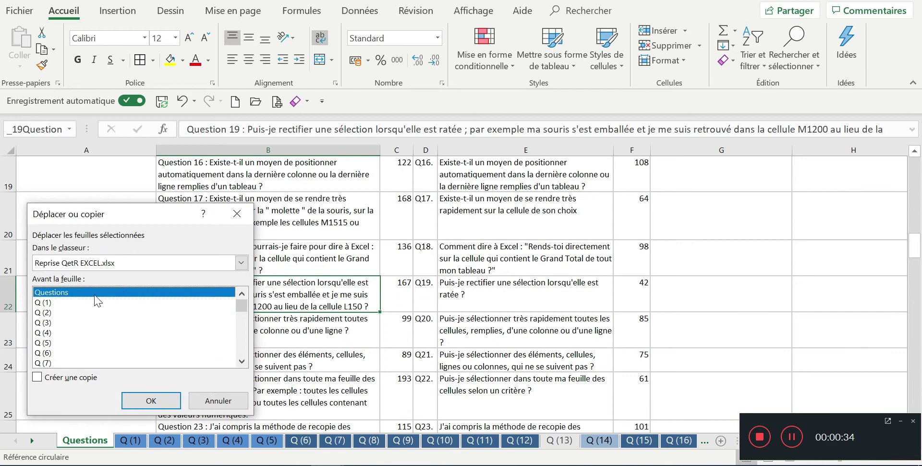
pyautogui.click(51, 303)
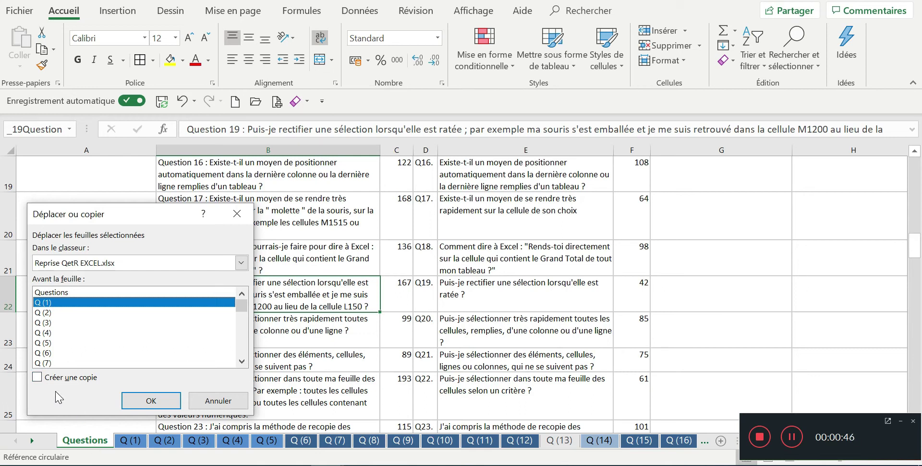
pyautogui.click(37, 377)
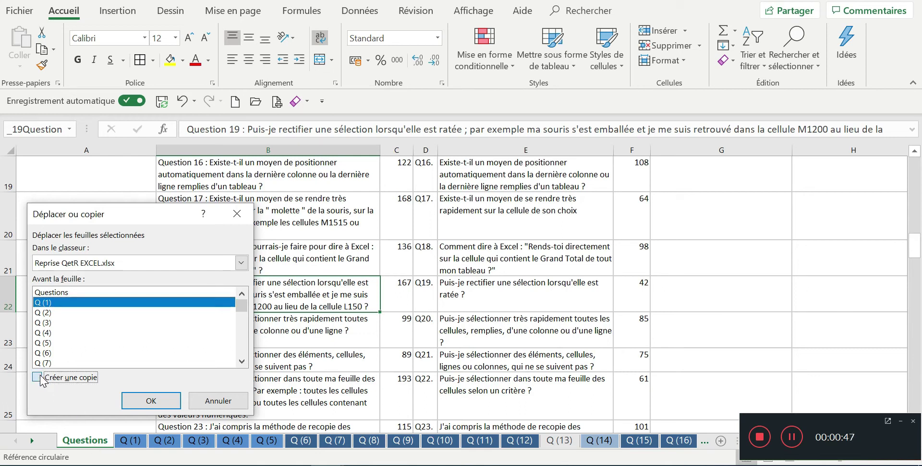
pyautogui.click(140, 407)
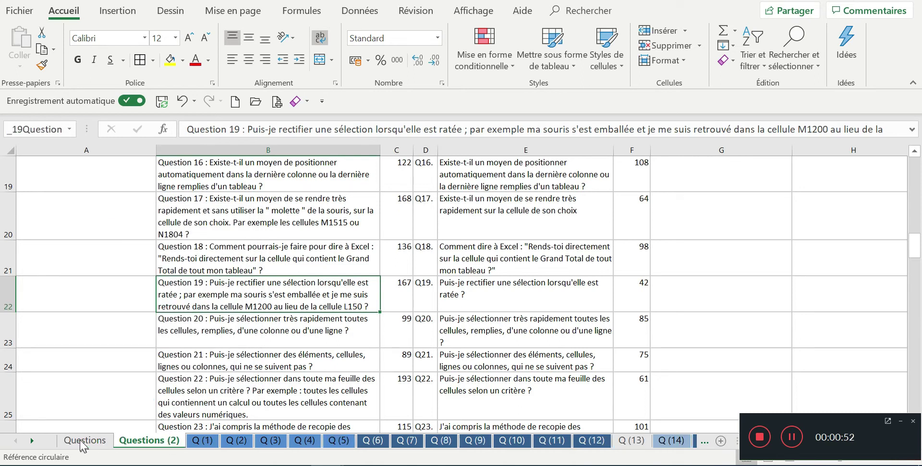
# Step: Delete the duplicate sheet Questions (2) and confirm the permanent deletion
pyautogui.rightClick(150, 442)
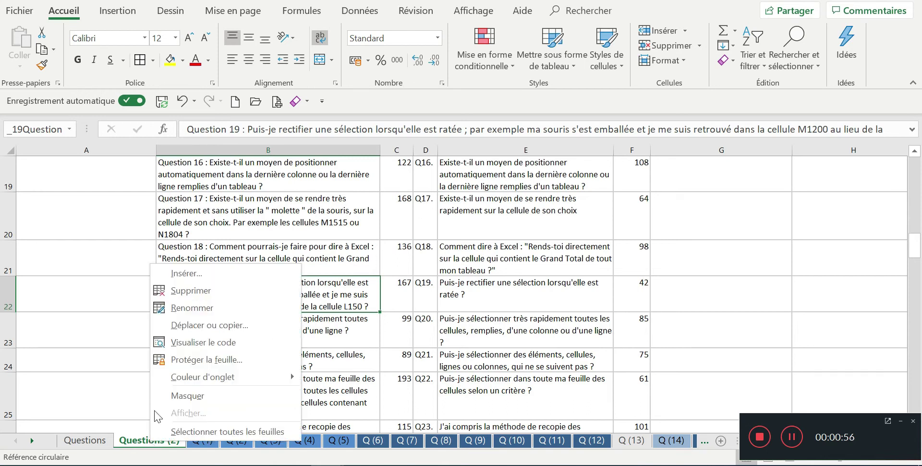
pyautogui.click(177, 291)
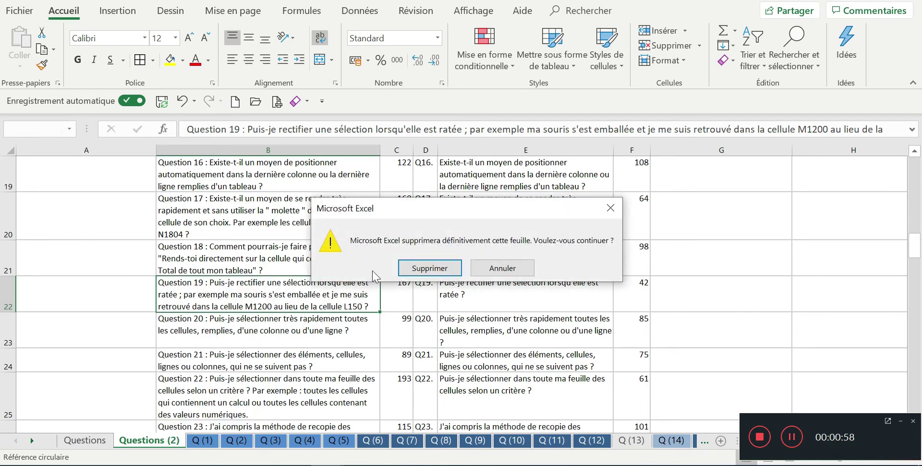
pyautogui.click(422, 267)
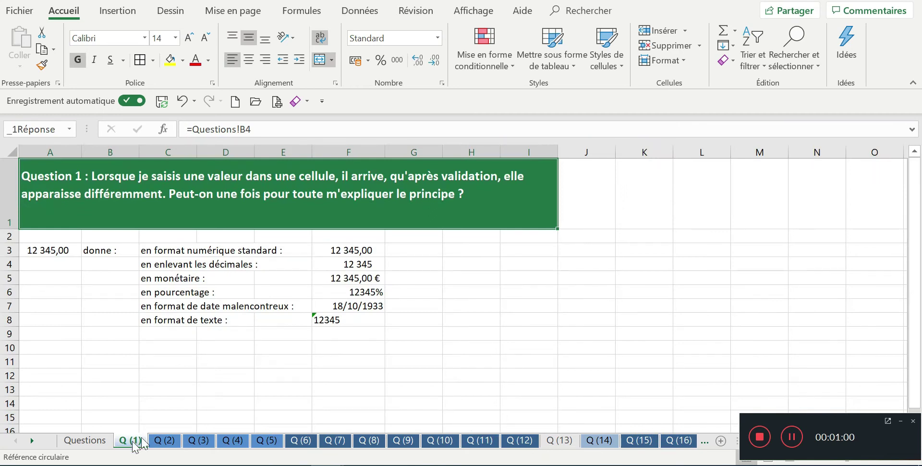
# Step: Duplicate the Questions sheet directly in front of Q (1) and the Q (5) sheet directly in front of Q (6), bypassing the Move or Copy dialog
pyautogui.click(93, 447)
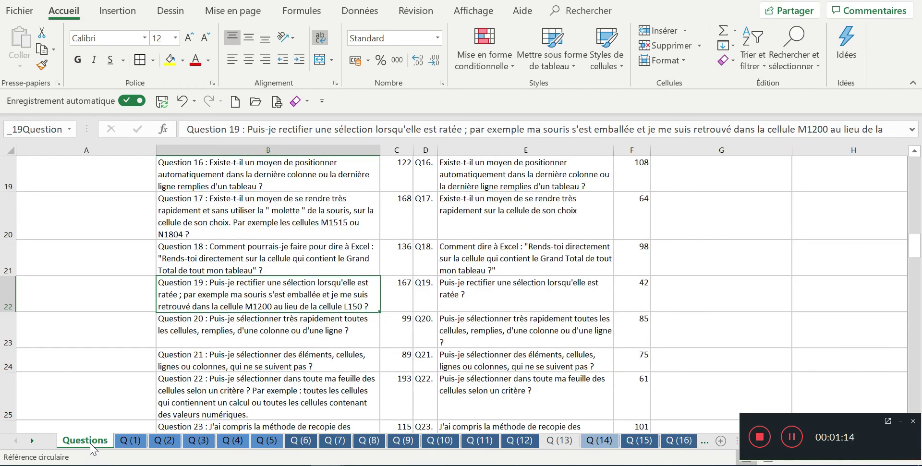
pyautogui.moveTo(94, 442); pyautogui.dragTo(126, 445)
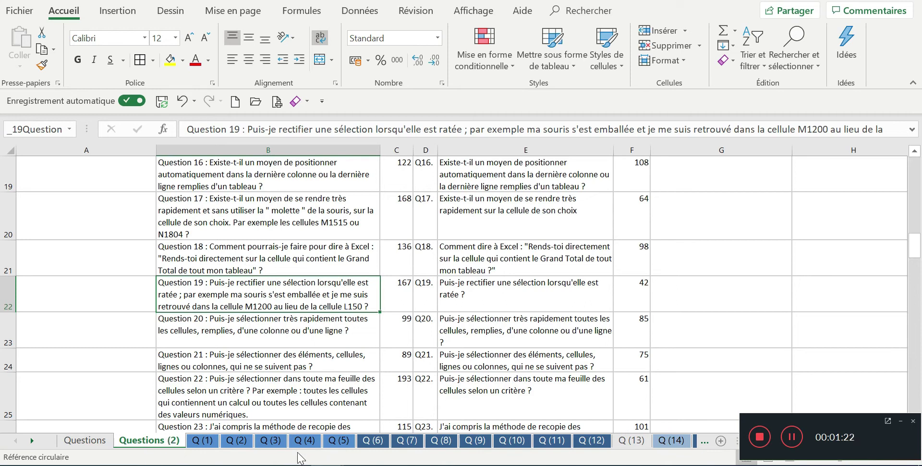
pyautogui.click(341, 441)
pyautogui.moveTo(341, 444); pyautogui.dragTo(363, 444)
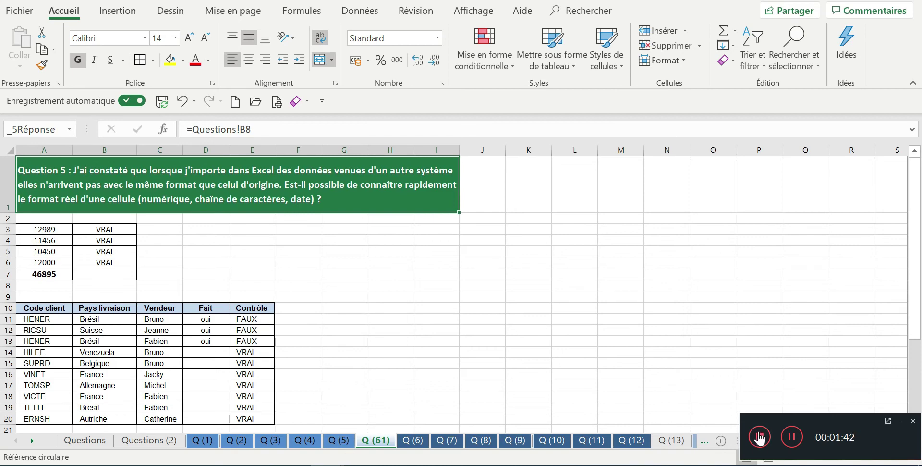
pyautogui.click(759, 436)
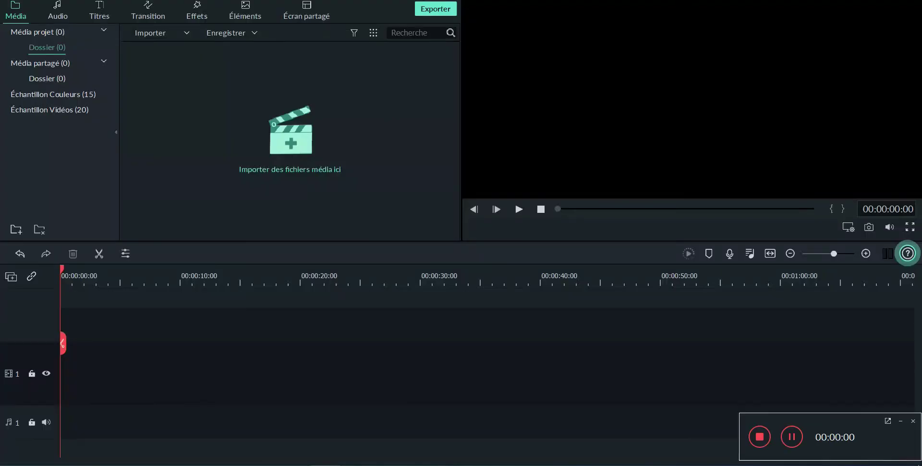
# Step: Switch to the Reprise QetR EXCEL.xlsx workbook in Excel
pyautogui.moveTo(327, 465)
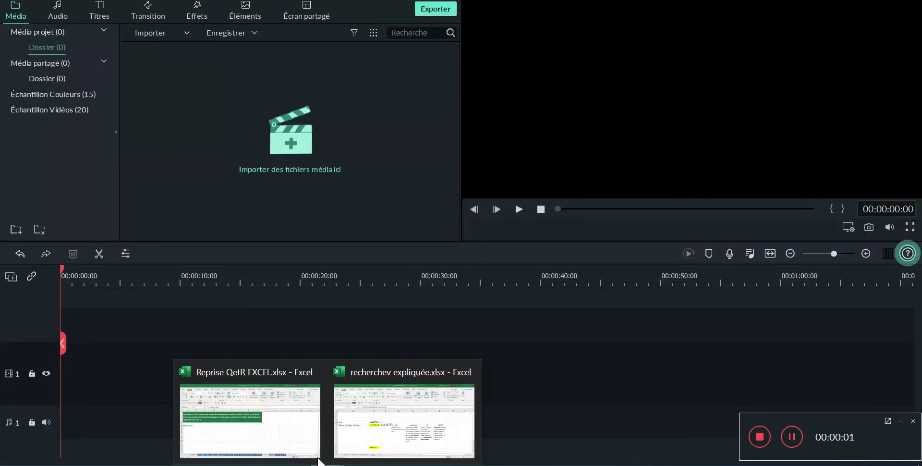
pyautogui.click(298, 437)
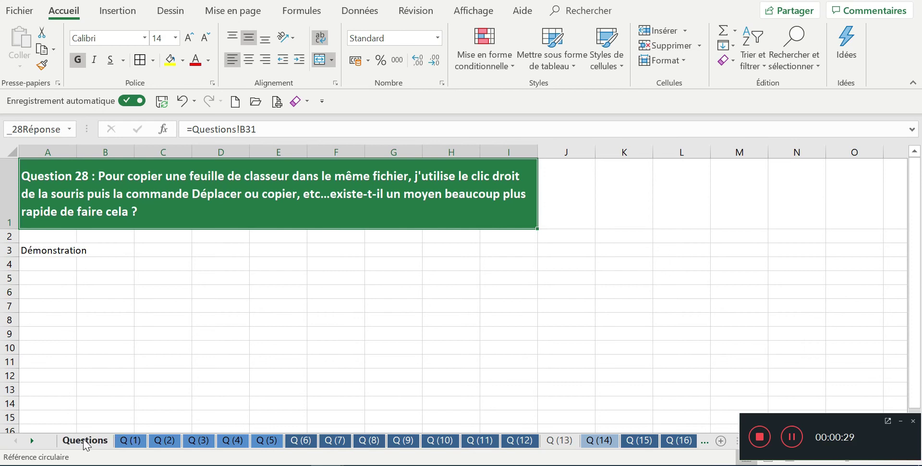
# Step: Use the Move or Copy command to create a copy of the Questions sheet before Q (1) in the same workbook
pyautogui.rightClick(90, 443)
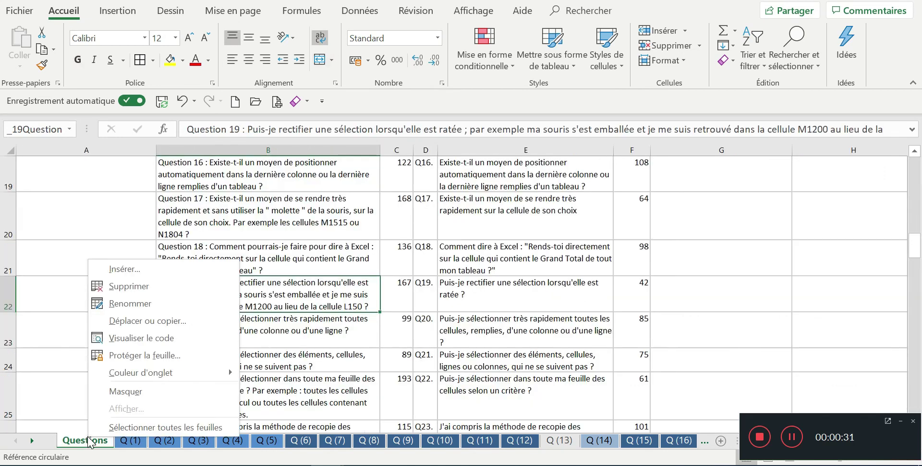
pyautogui.click(142, 322)
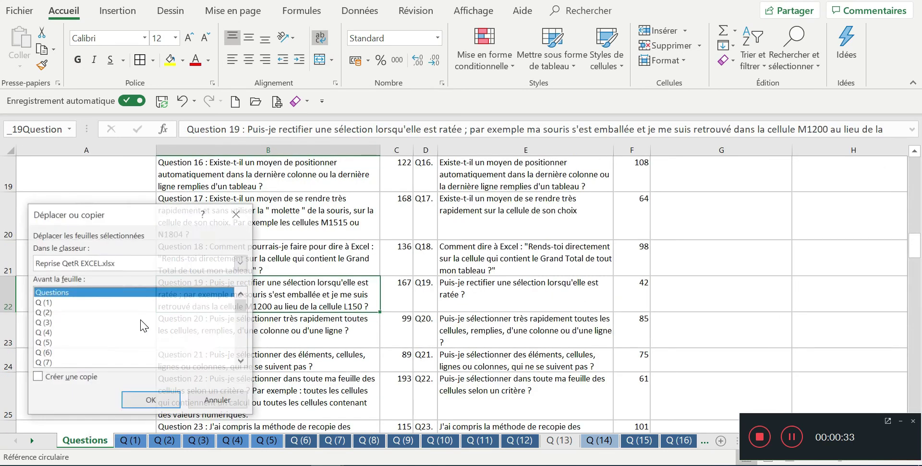
pyautogui.click(54, 302)
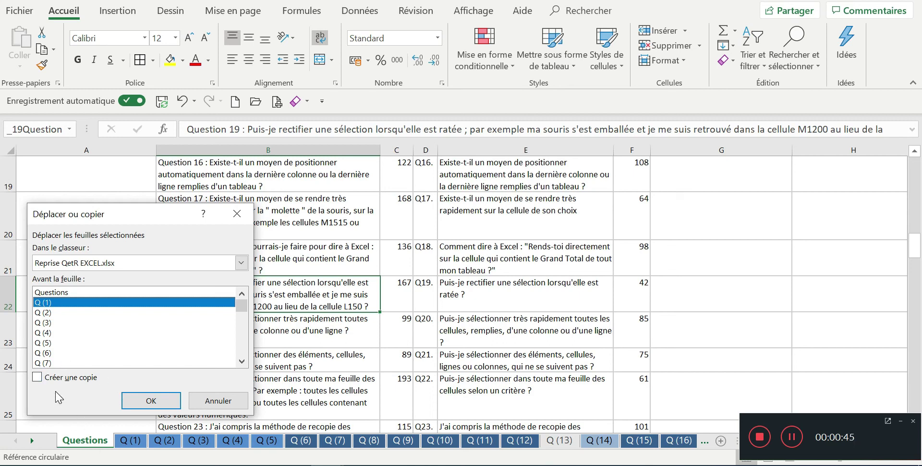
pyautogui.click(39, 377)
pyautogui.click(148, 400)
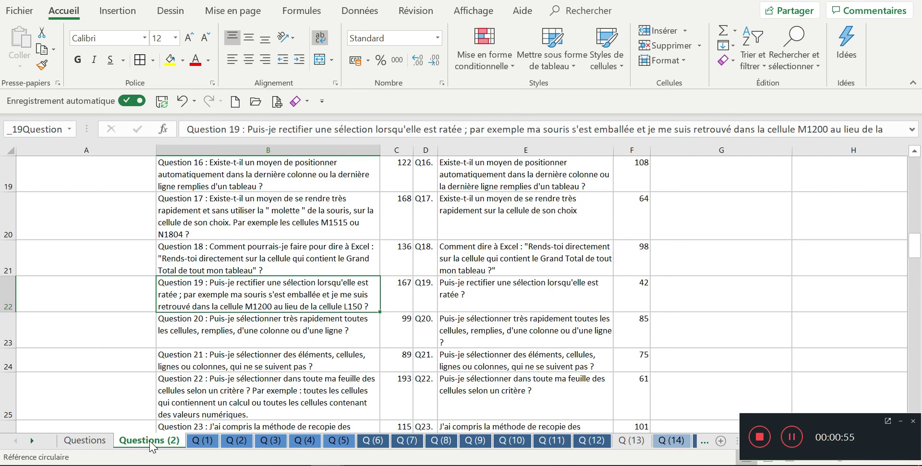
# Step: Remove the copied sheet Questions (2) from the workbook and confirm the deletion
pyautogui.rightClick(152, 446)
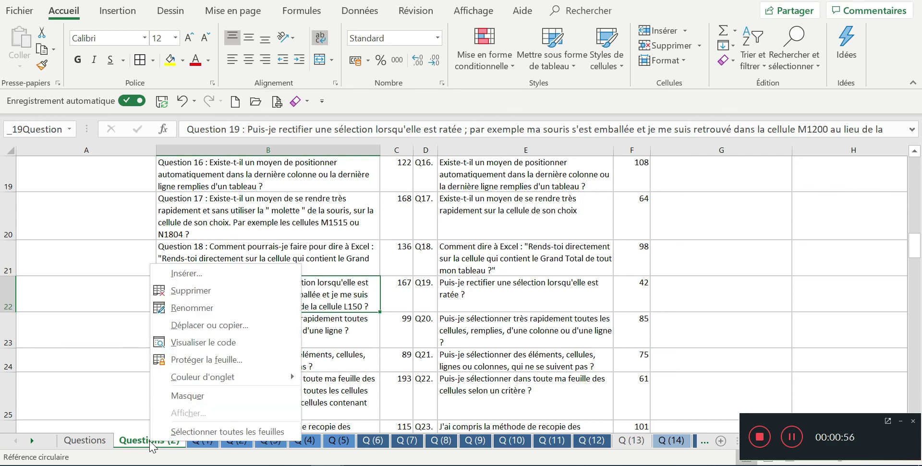
pyautogui.click(176, 291)
pyautogui.click(358, 264)
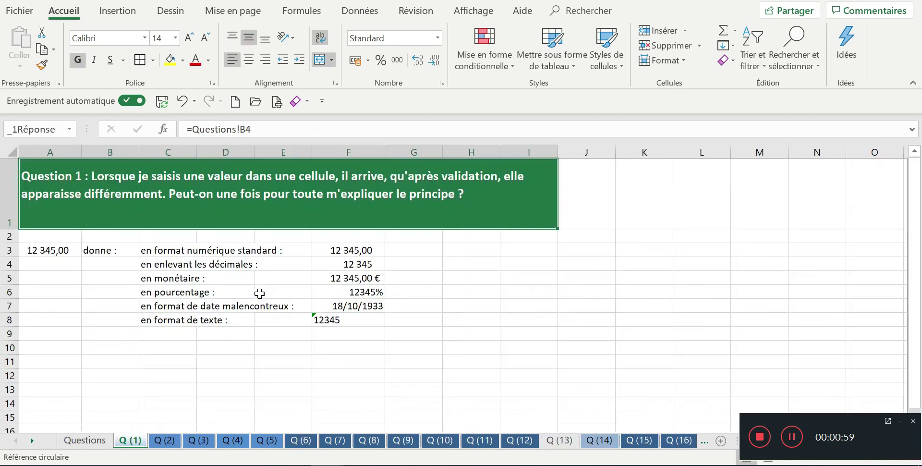
# Step: Duplicate the Questions sheet before Q (1) and the Q (5) sheet before Q (6) directly, without opening the Move or Copy dialog
pyautogui.click(91, 445)
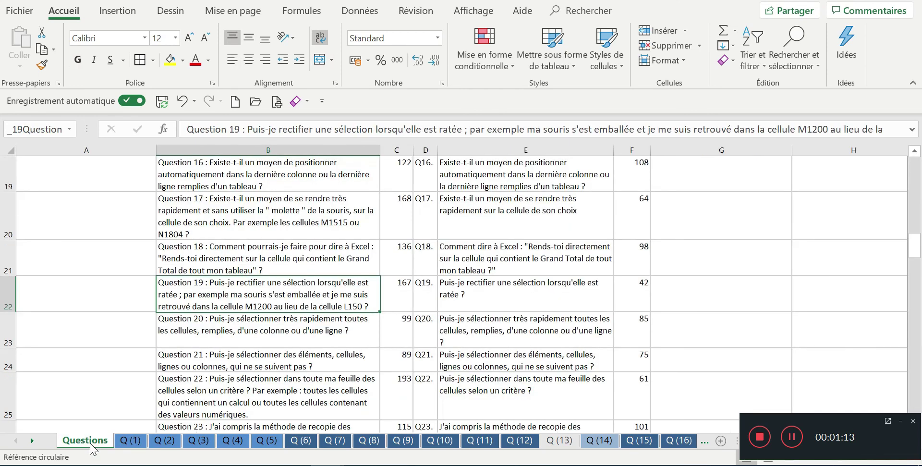
pyautogui.moveTo(90, 443); pyautogui.dragTo(124, 443)
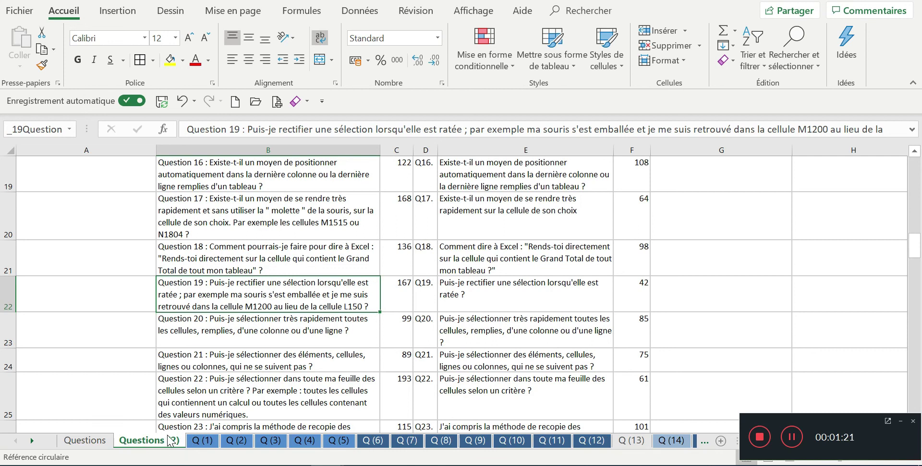
pyautogui.click(339, 441)
pyautogui.moveTo(340, 446); pyautogui.dragTo(367, 446)
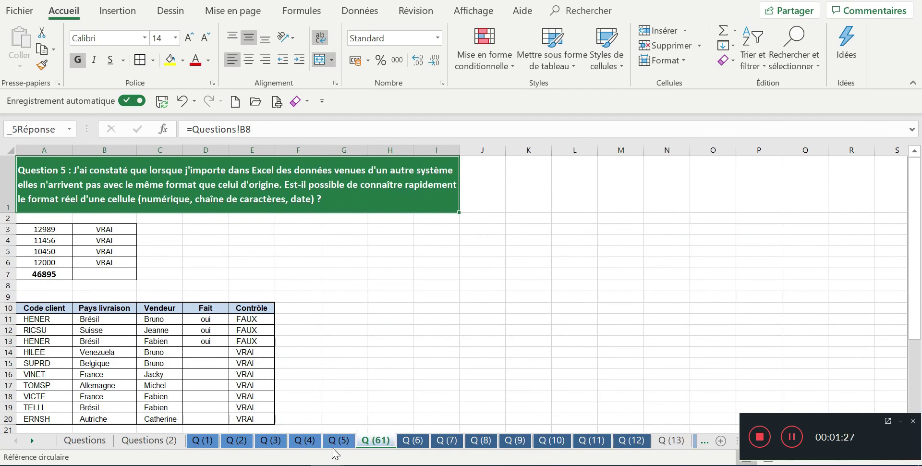